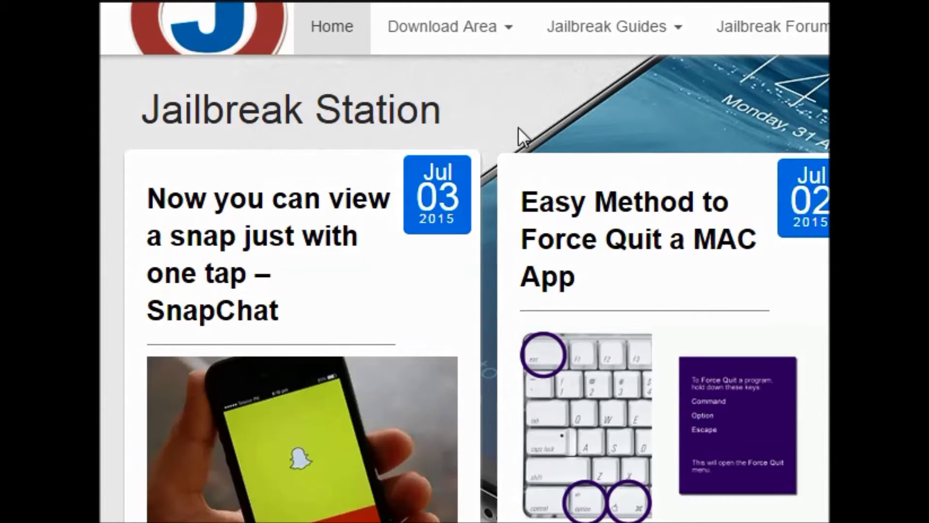
# Go to Jailbreak Station's jailbreak tools download page and scroll down to the TaiG V2.3.0 Windows download.
pyautogui.click(508, 29)
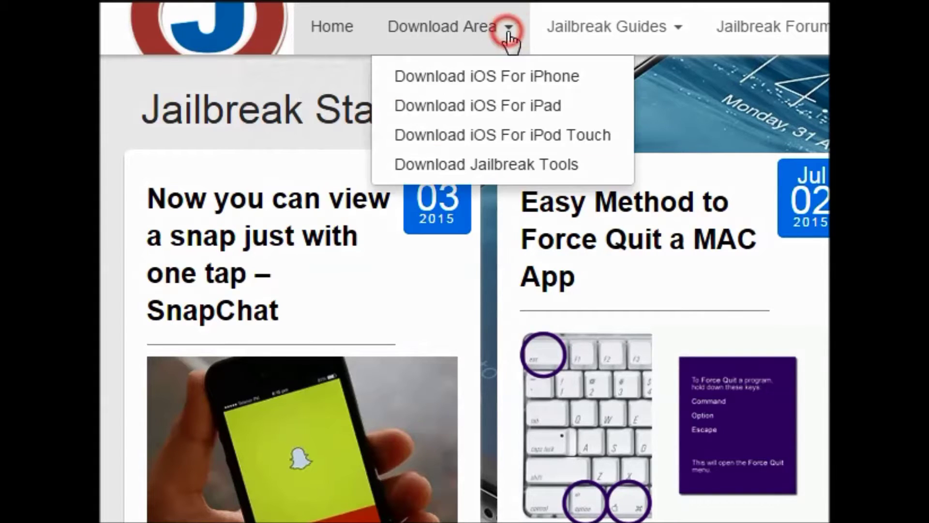
pyautogui.click(482, 163)
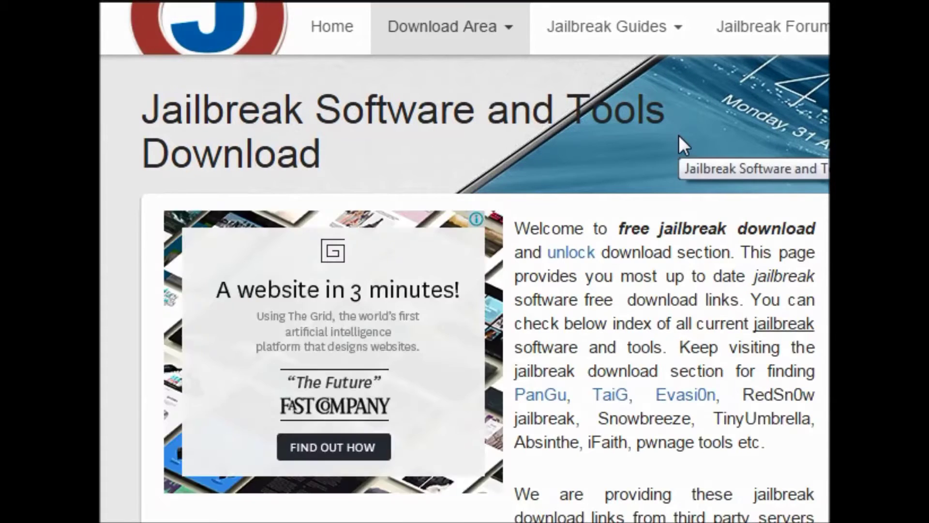
pyautogui.scroll(-10, 679, 134)
pyautogui.scroll(-6, 678, 135)
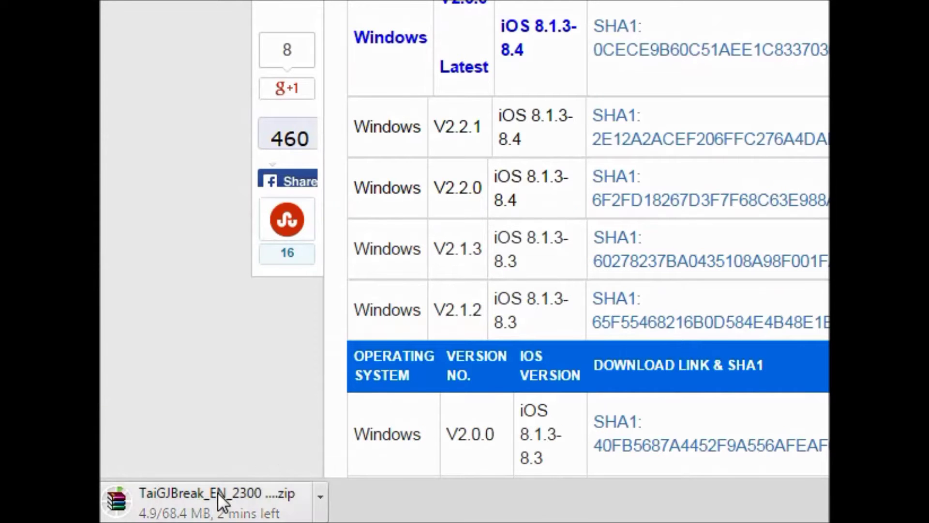
# Show the downloaded TaiGJBreak_EN_2300 zip in its folder and select TaiGJBreak_EN_2300.exe inside the archive.
pyautogui.click(319, 505)
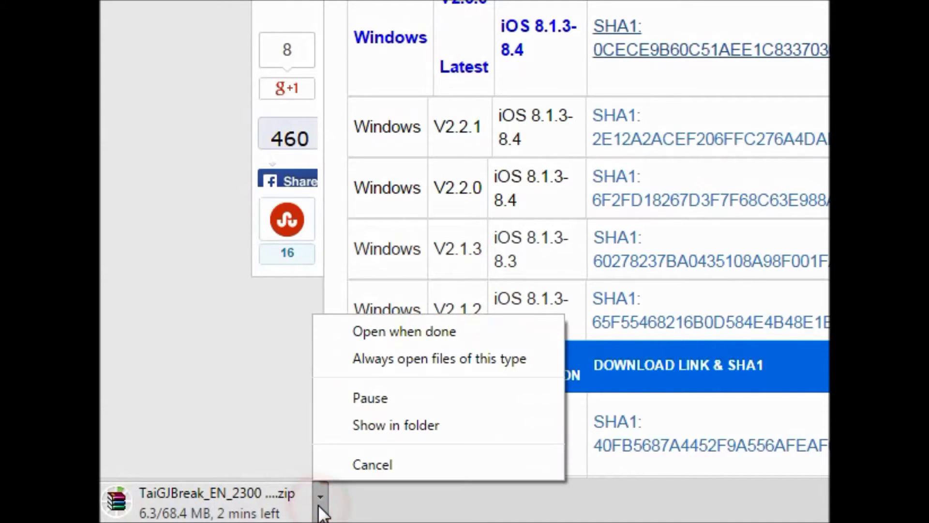
pyautogui.click(318, 506)
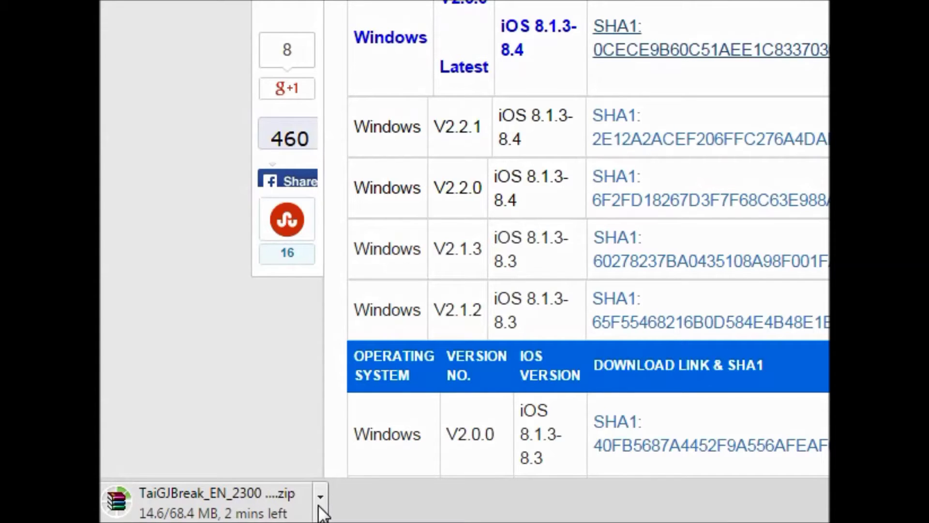
pyautogui.click(319, 503)
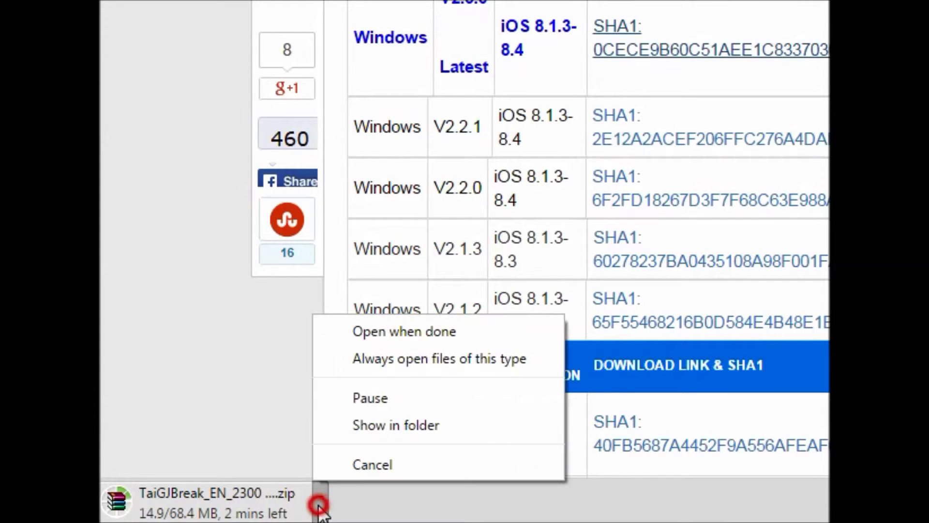
pyautogui.click(370, 423)
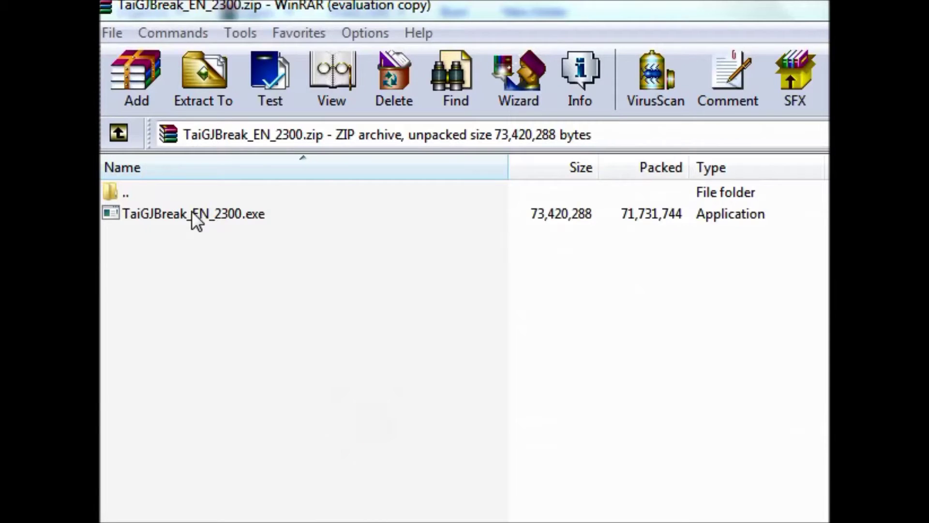
pyautogui.click(192, 214)
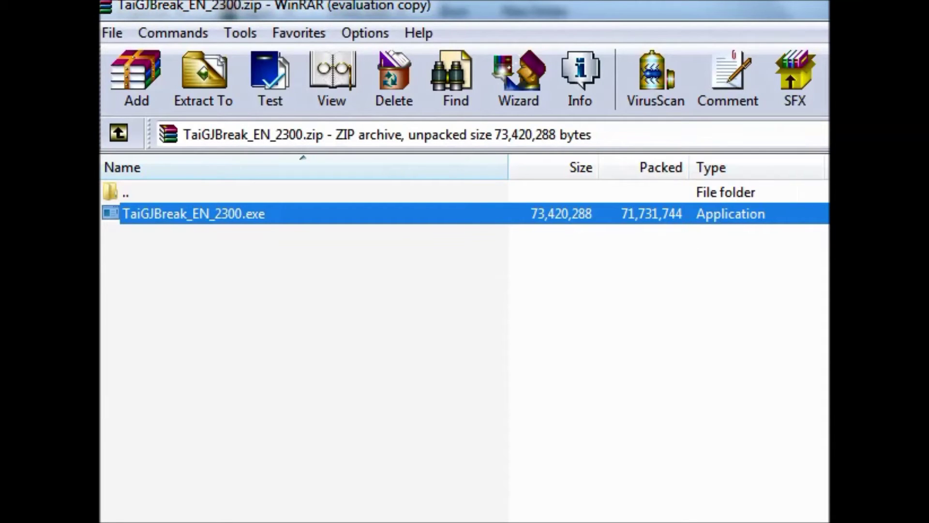
# Close WinRAR with Alt+F4 to return to the TaiG downloads folder.
pyautogui.hotkey('alt', 'F4')
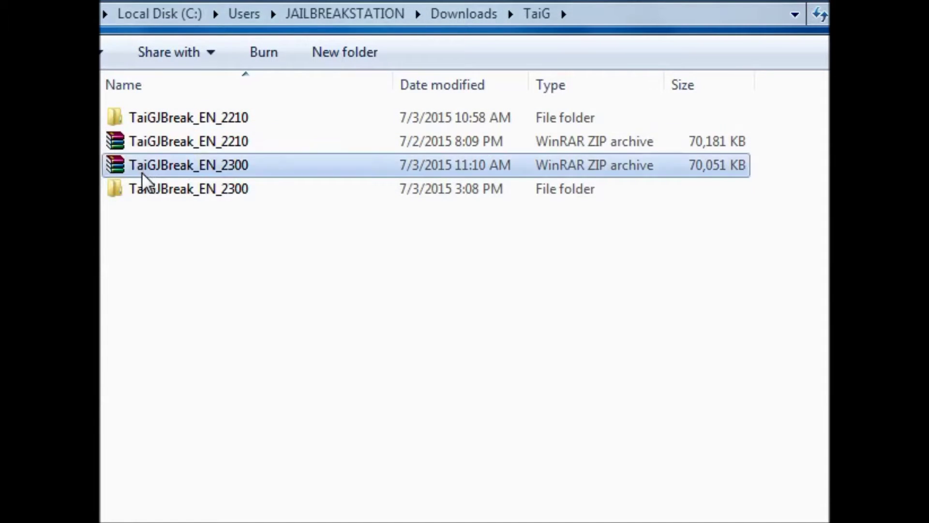
# Open the TaiGJBreak_EN_2300 folder and run its TaiG application as administrator.
pyautogui.click(149, 194)
pyautogui.doubleClick(148, 194)
pyautogui.click(171, 119)
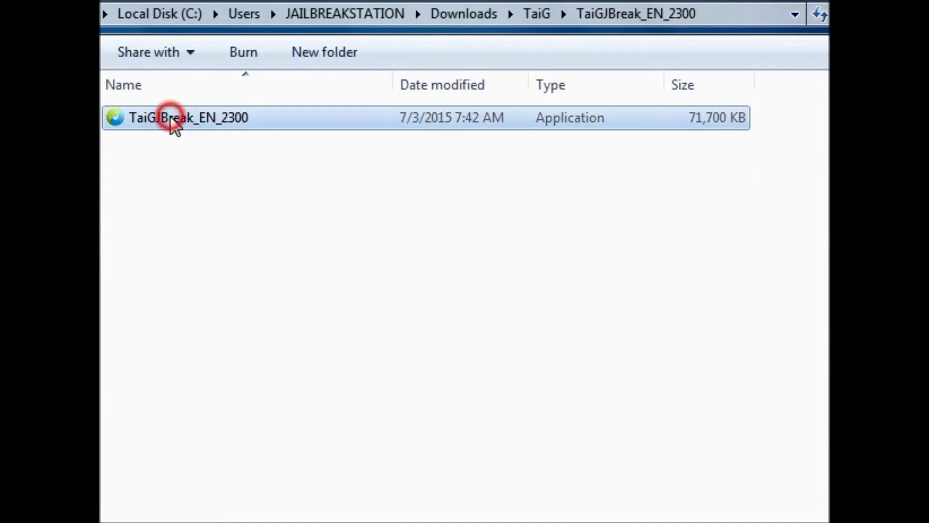
pyautogui.rightClick(170, 116)
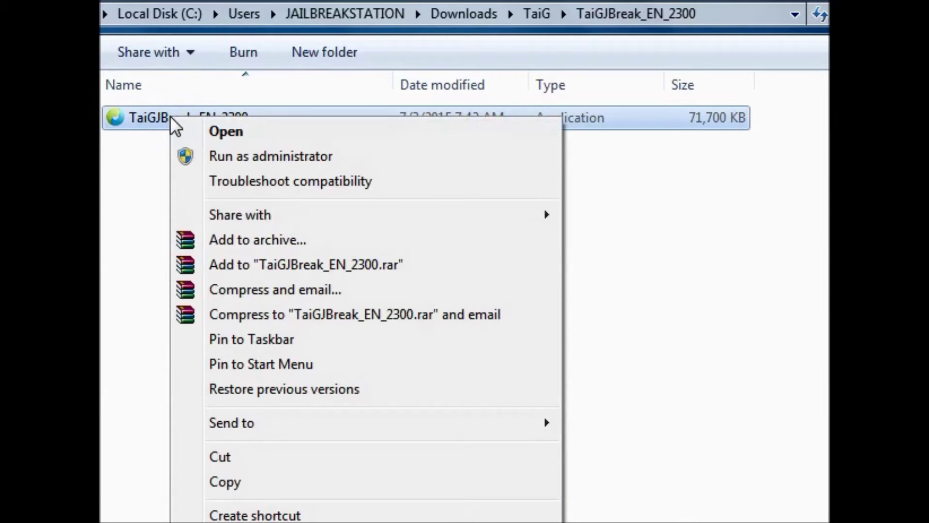
pyautogui.click(225, 156)
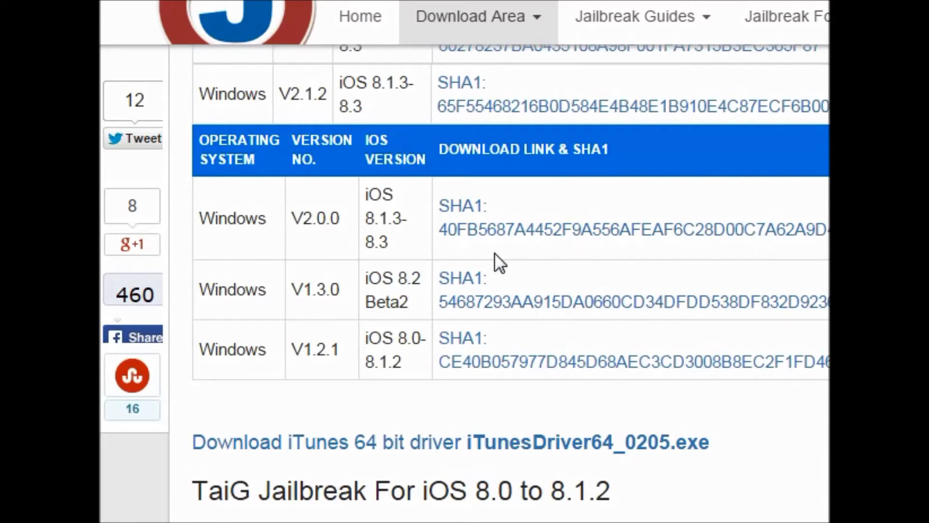
# Follow the iTunesDriver64_0205.exe link under Download iTunes 64 bit driver.
pyautogui.click(471, 443)
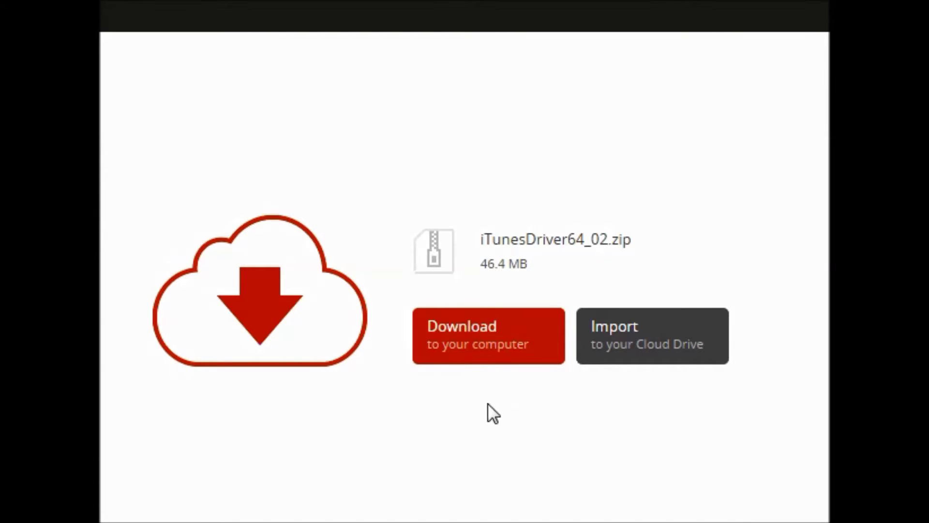
# Download iTunesDriver64_02.zip from MEGA to 100% and bring up the blocked file's options.
pyautogui.click(481, 349)
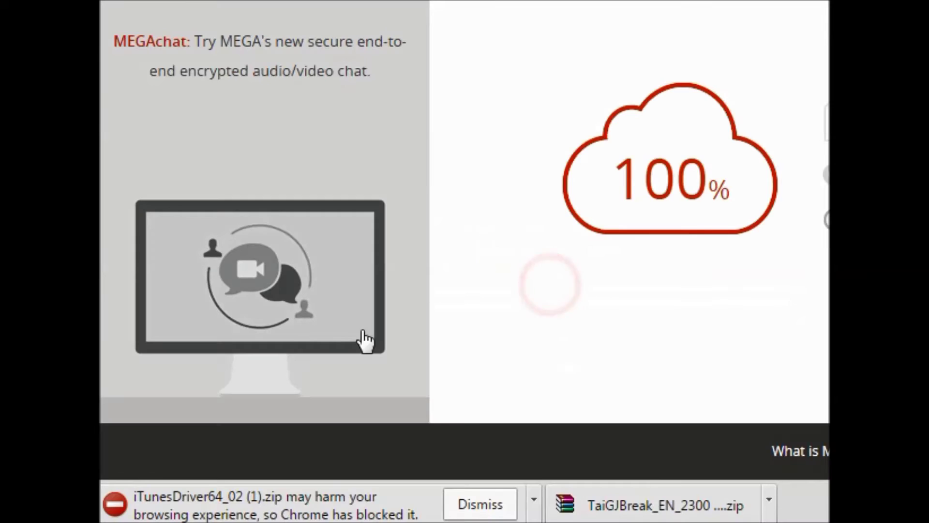
pyautogui.click(534, 501)
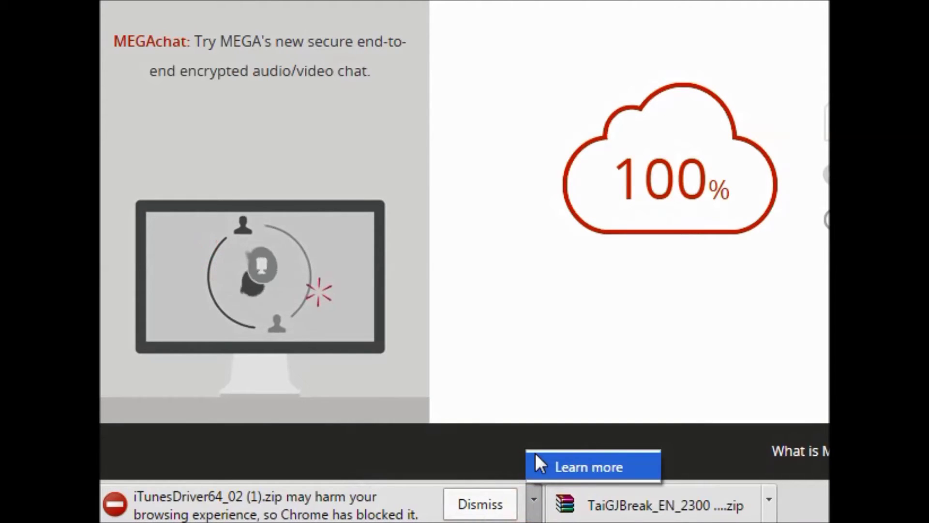
# Recover the blocked iTunesDriver64_02 (1).zip, keep it anyway, and open it in WinRAR.
pyautogui.click(533, 502)
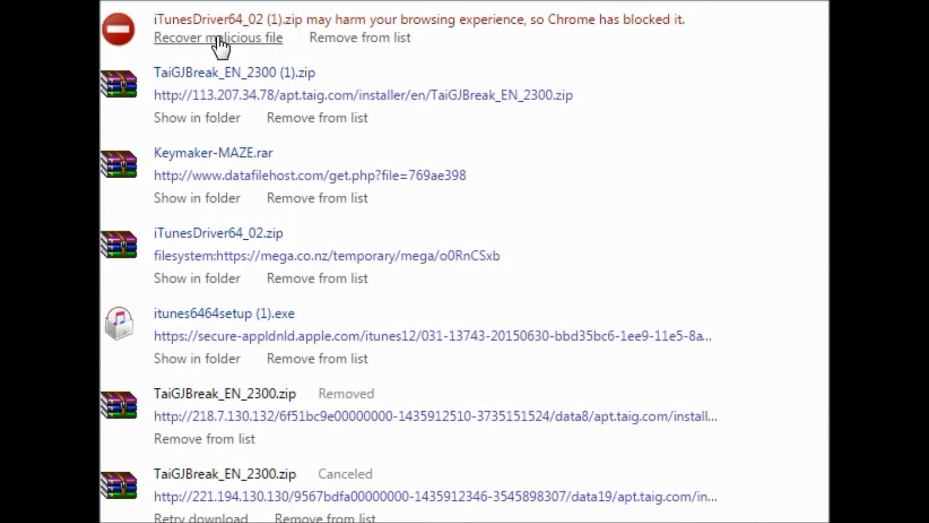
pyautogui.click(219, 38)
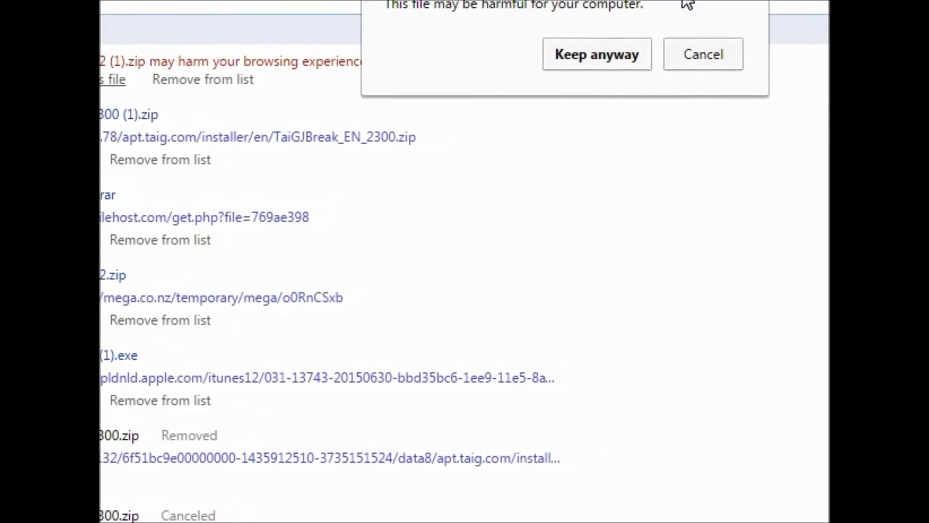
pyautogui.click(583, 50)
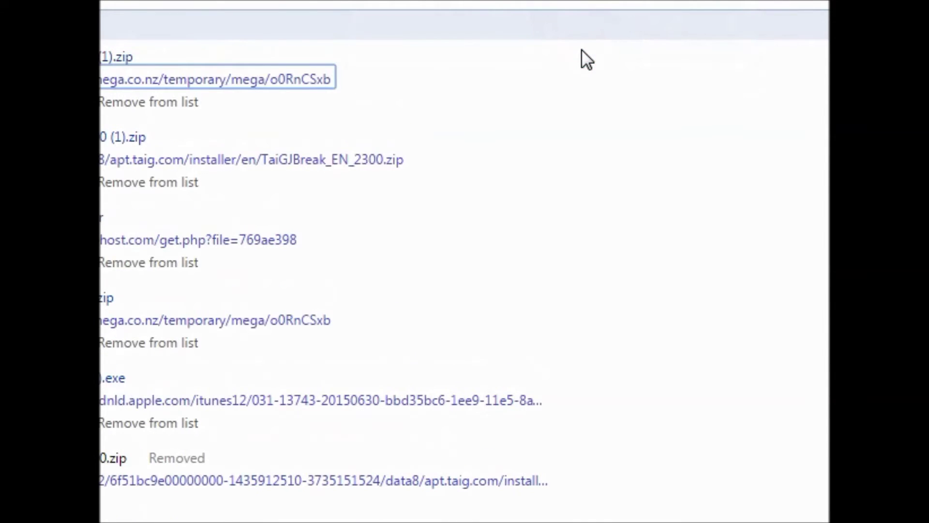
pyautogui.click(257, 36)
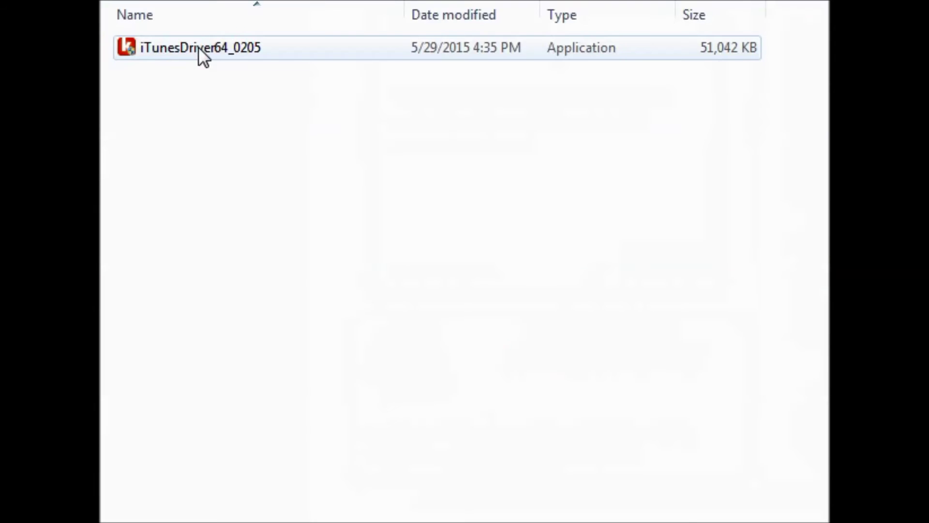
# Run iTunesDriver64_0205 as administrator and finish installing Apple Driver Support 1.2.2.
pyautogui.rightClick(198, 47)
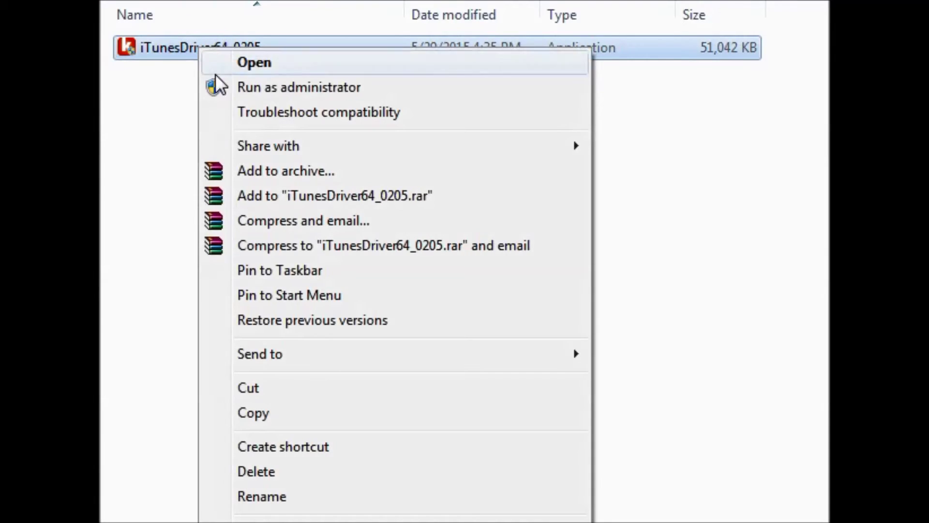
pyautogui.click(252, 91)
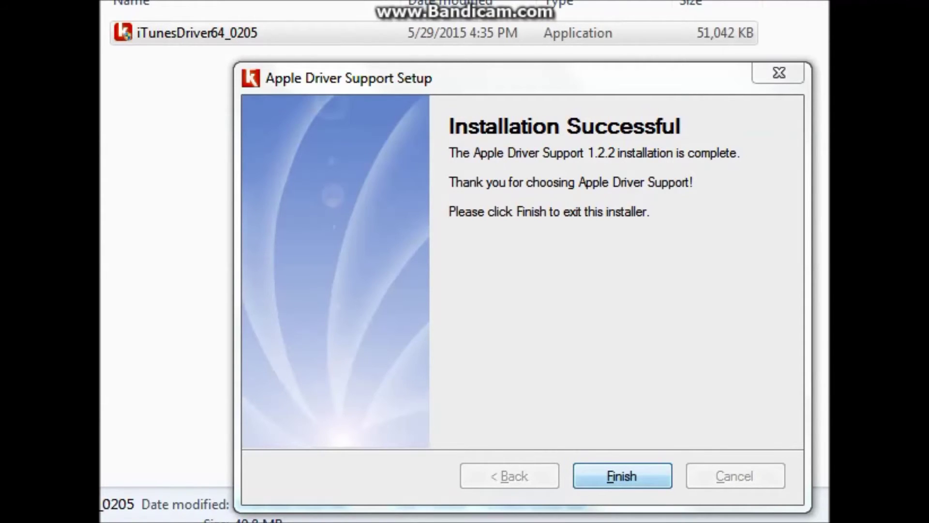
pyautogui.press('Return')
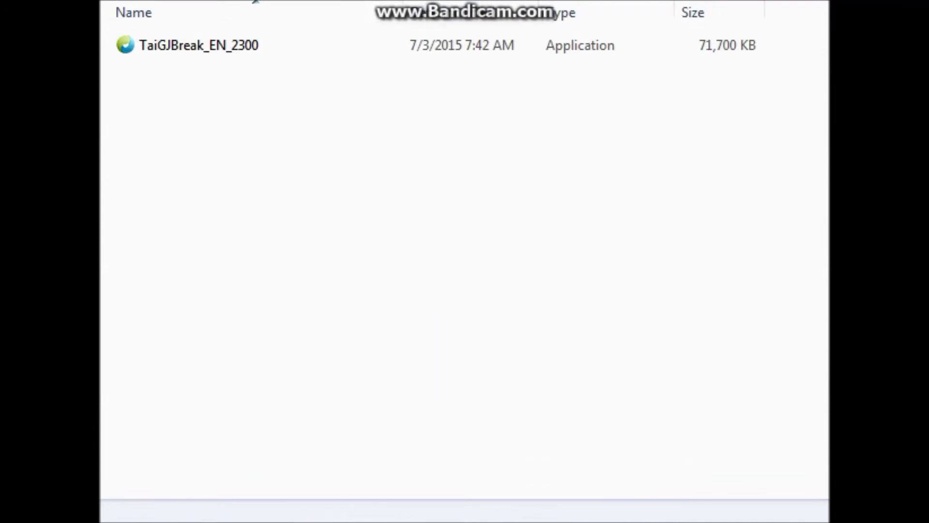
# Run TaiGJBreak_EN_2300 as administrator so it detects the iPhone 5S on iOS 8.4.
pyautogui.click(169, 45)
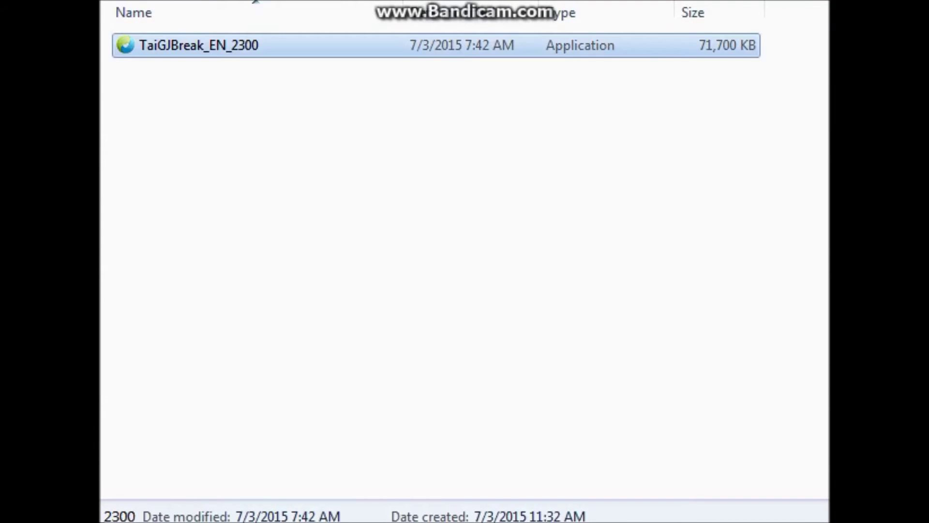
pyautogui.rightClick(170, 45)
pyautogui.press('Return')
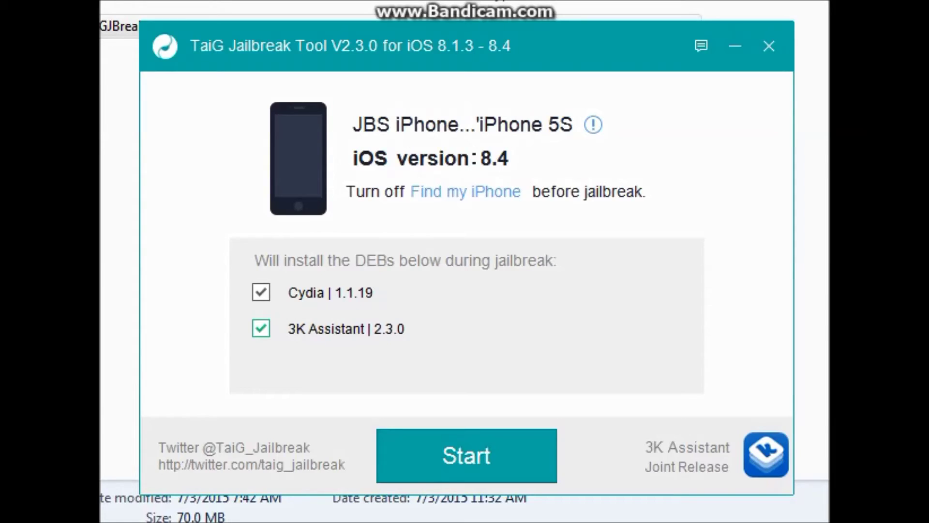
pyautogui.moveTo(479, 193)
pyautogui.click(467, 455)
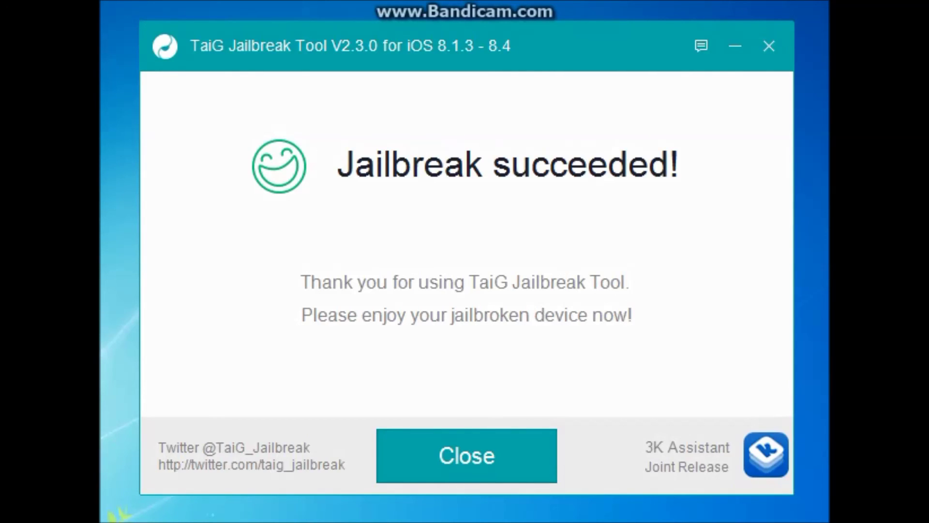
# Close TaiG Jailbreak Tool with Alt+F4 once 'Jailbreak succeeded!' is shown.
pyautogui.hotkey('alt', 'F4')
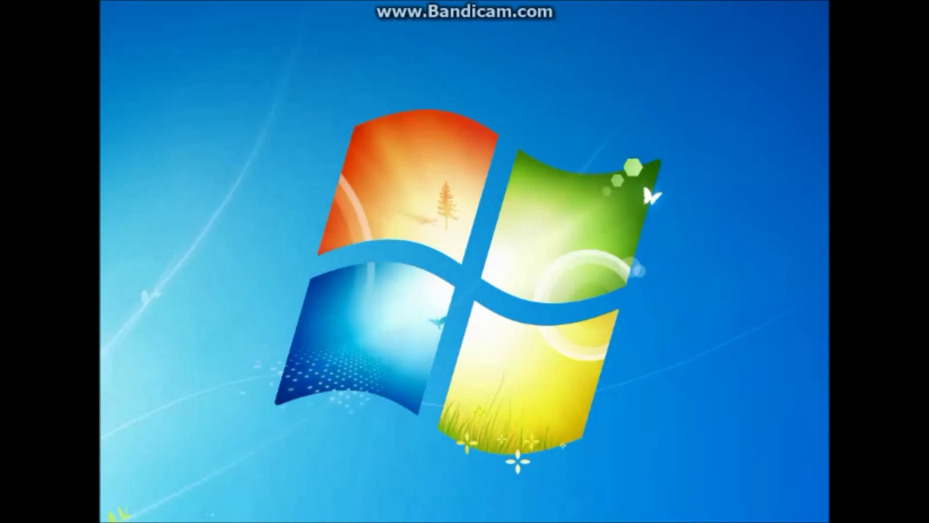